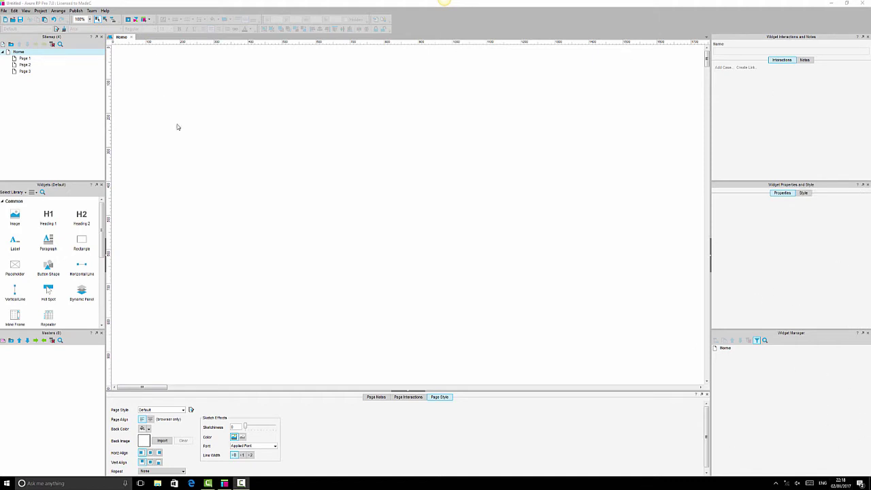
# Draw a header rectangle at x 0, 960 px wide, filled light blue with no outline.
pyautogui.moveTo(84, 241); pyautogui.dragTo(114, 48)
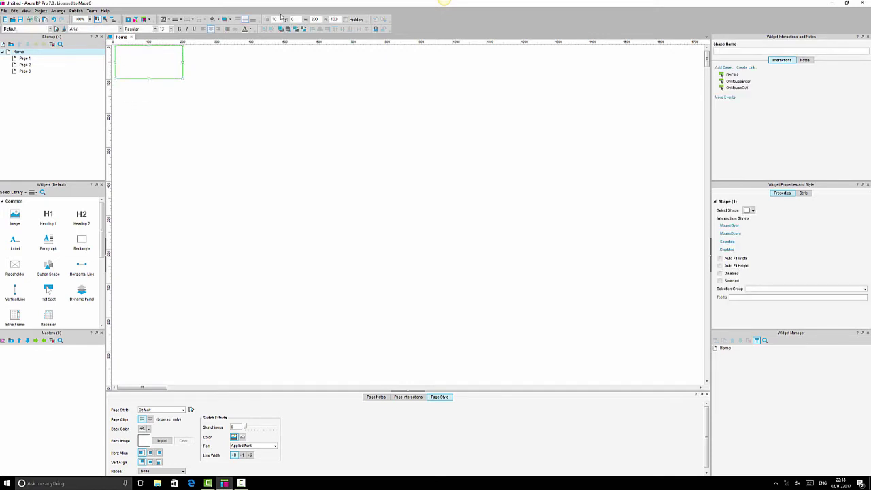
pyautogui.doubleClick(280, 20)
pyautogui.write('0')
pyautogui.press('Tab')
pyautogui.press('Tab')
pyautogui.write('960')
pyautogui.press('Return')
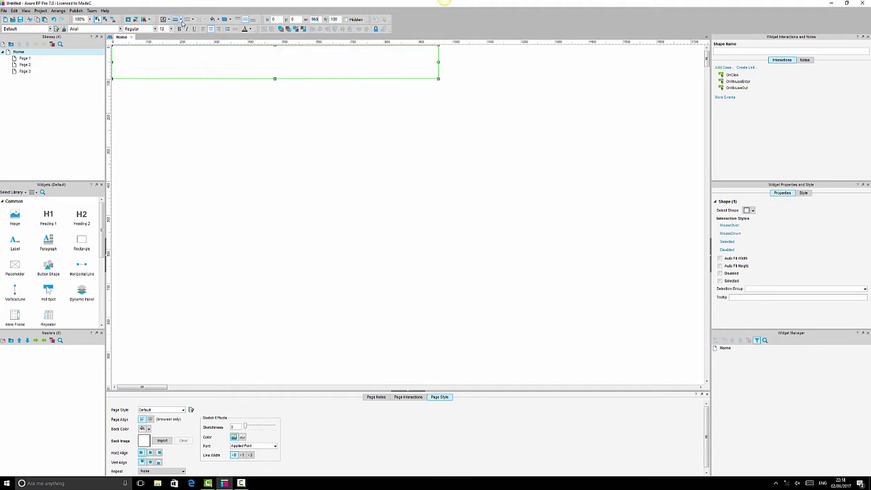
pyautogui.click(212, 19)
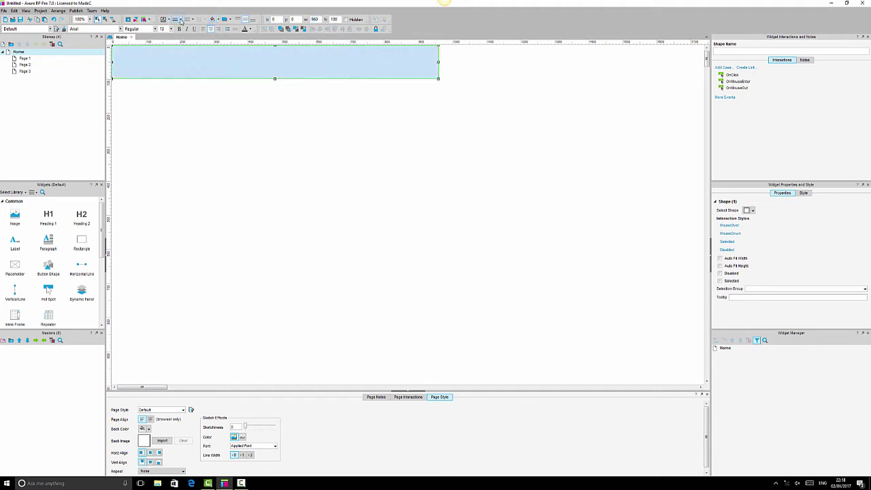
pyautogui.click(176, 20)
pyautogui.click(156, 33)
pyautogui.click(188, 115)
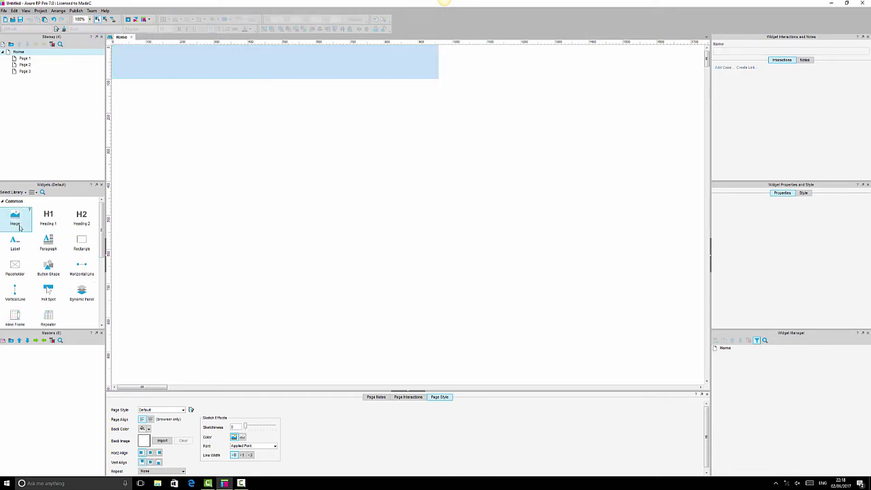
# Add a placeholder reading 'Logo' and shrink it to logo size inside the header.
pyautogui.moveTo(15, 224); pyautogui.dragTo(154, 163)
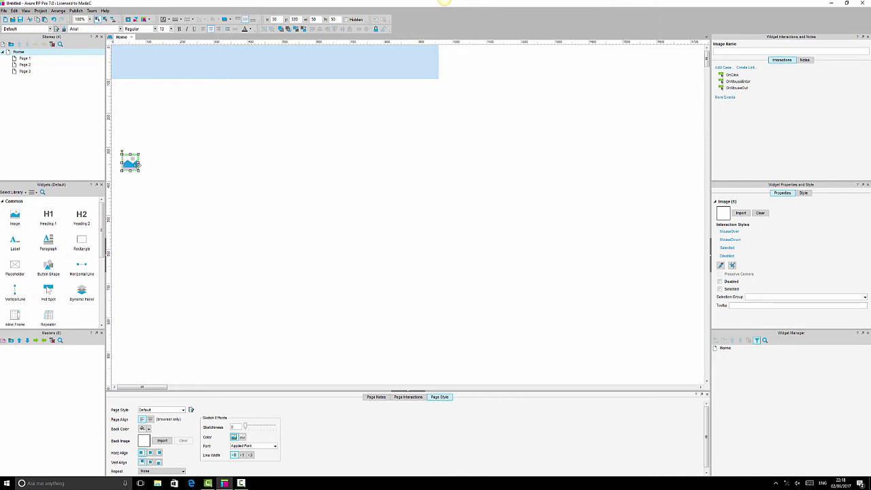
pyautogui.press('Delete')
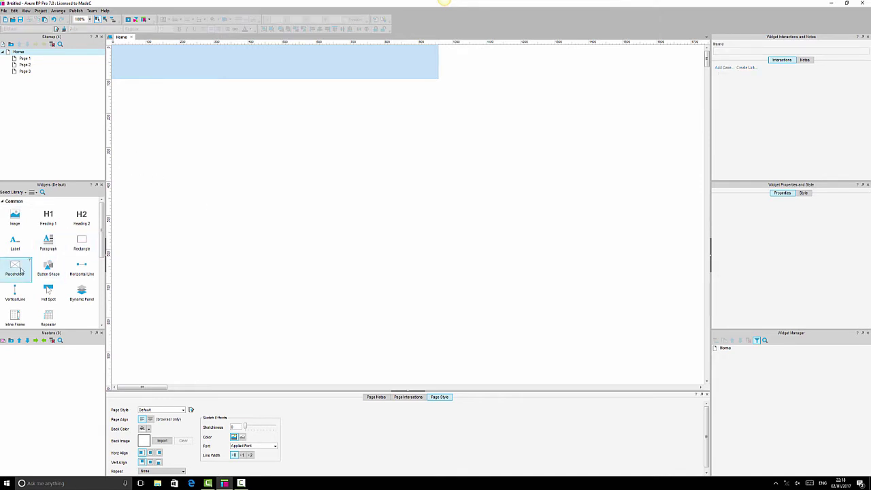
pyautogui.moveTo(15, 265); pyautogui.dragTo(182, 181)
pyautogui.doubleClick(201, 195)
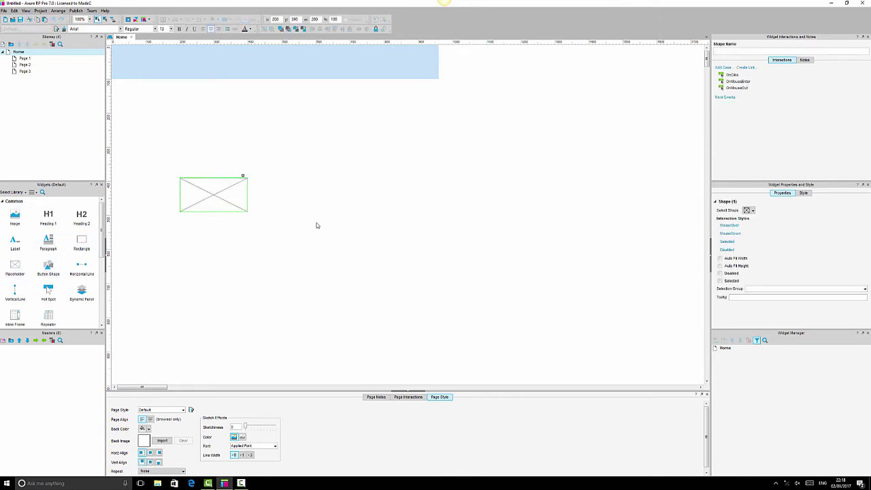
pyautogui.write('Logo')
pyautogui.press('Escape')
pyautogui.moveTo(248, 211); pyautogui.dragTo(130, 61)
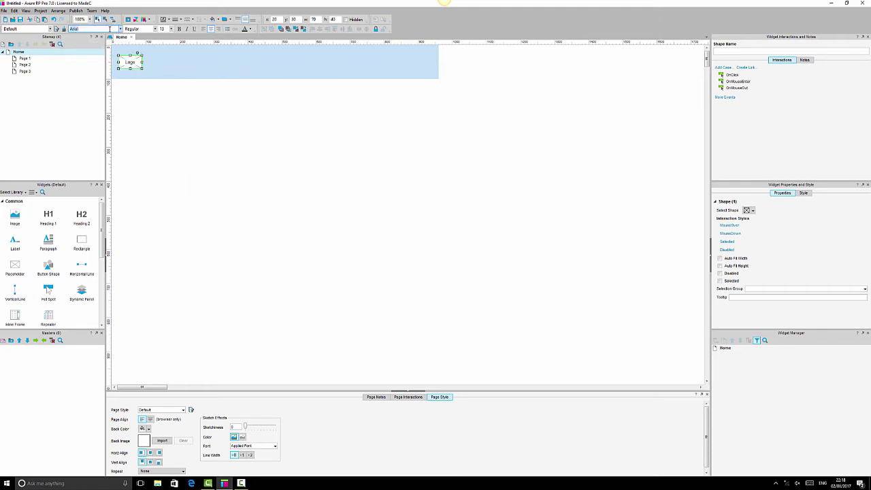
# Set the Logo text font to Maven Pro Bold.
pyautogui.doubleClick(110, 29)
pyautogui.press('BackSpace')
pyautogui.write('Maven Pro')
pyautogui.press('Return')
pyautogui.click(180, 29)
pyautogui.click(144, 128)
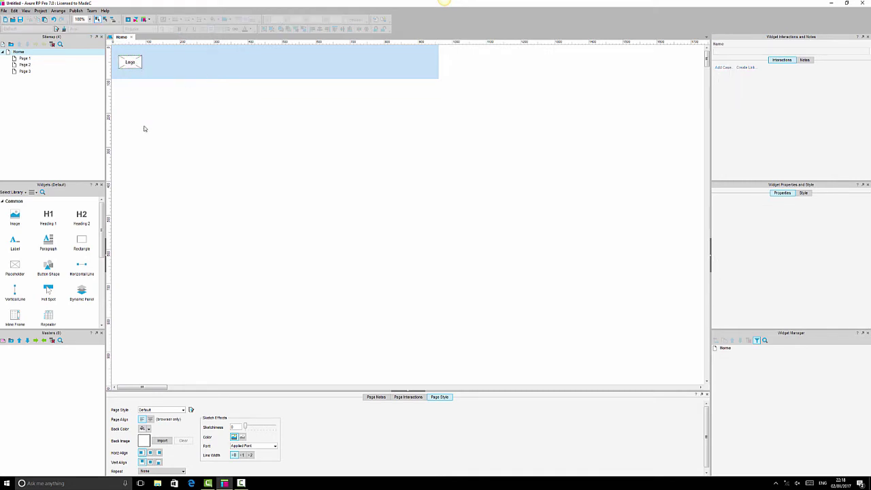
# Add a heading reading 'Menu 1' below the header with a height of 50.
pyautogui.moveTo(82, 217); pyautogui.dragTo(197, 156)
pyautogui.write('Menu 1')
pyautogui.press('Escape')
pyautogui.moveTo(224, 164); pyautogui.dragTo(228, 168)
pyautogui.write('50')
pyautogui.press('Return')
# Set Menu 1 to Maven Pro size 14, centred horizontally and vertically.
pyautogui.click(98, 28)
pyautogui.write('Maven Pro')
pyautogui.press('Return')
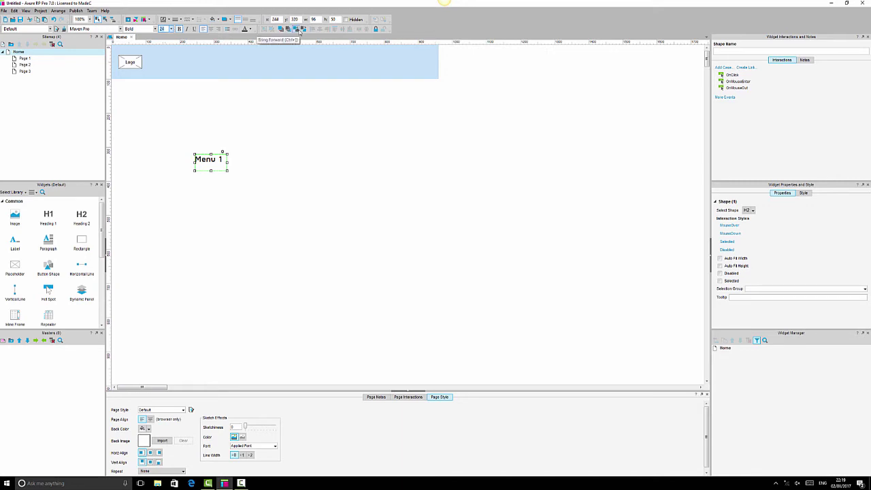
pyautogui.write('14')
pyautogui.press('Return')
pyautogui.click(210, 29)
pyautogui.click(252, 20)
pyautogui.click(246, 19)
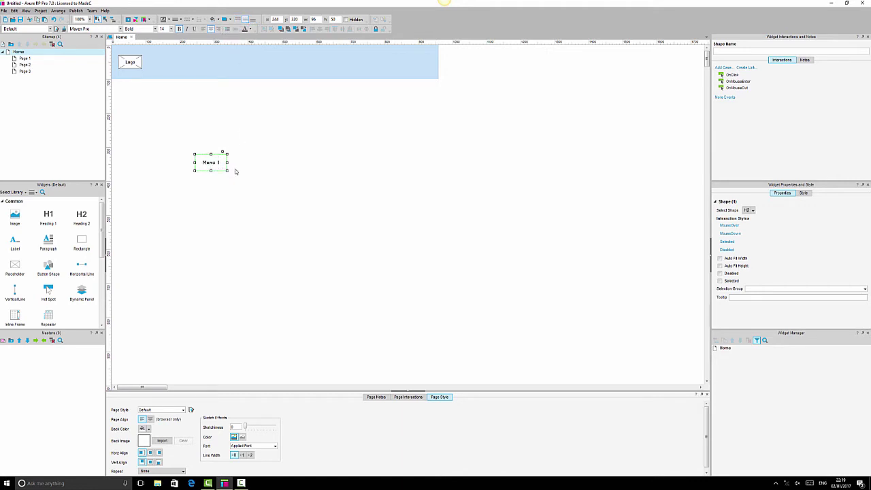
# Narrow Menu 1 to 76 px, copy it, and space all four labels evenly in one row.
pyautogui.moveTo(225, 162); pyautogui.dragTo(291, 170)
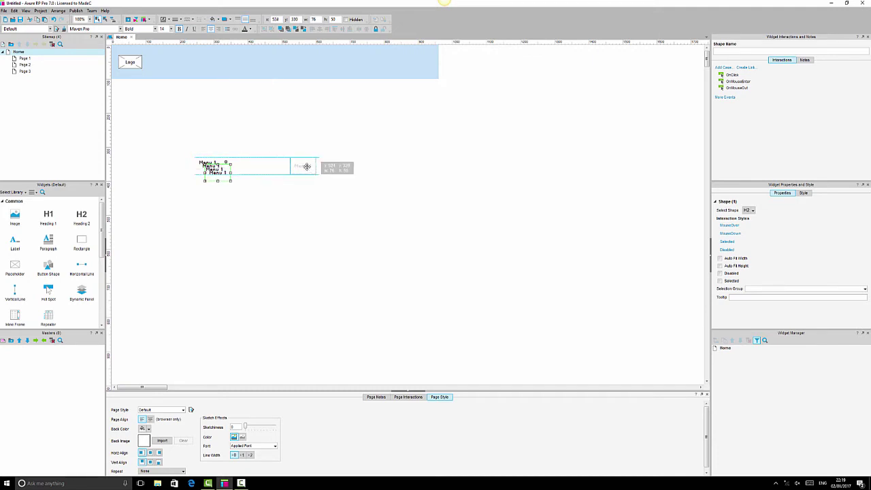
pyautogui.moveTo(211, 169); pyautogui.dragTo(265, 170)
pyautogui.moveTo(204, 163); pyautogui.dragTo(233, 163)
pyautogui.moveTo(158, 143); pyautogui.dragTo(366, 193)
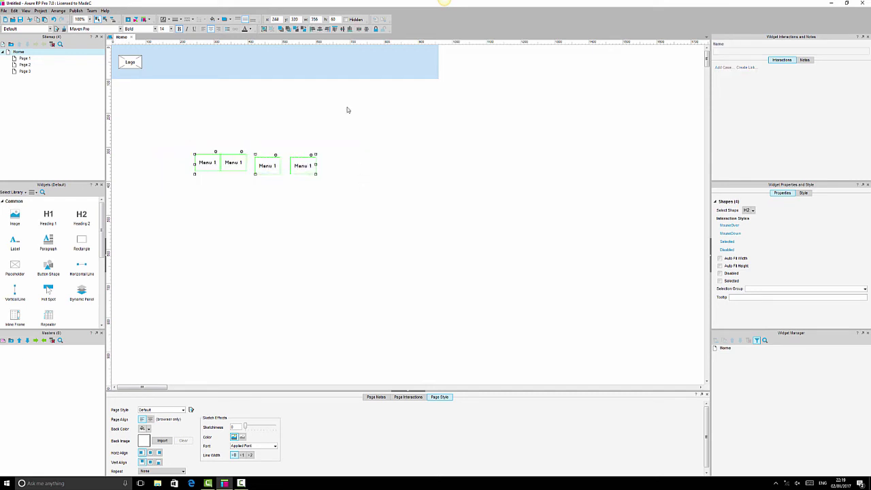
pyautogui.click(359, 29)
pyautogui.click(344, 29)
pyautogui.click(175, 164)
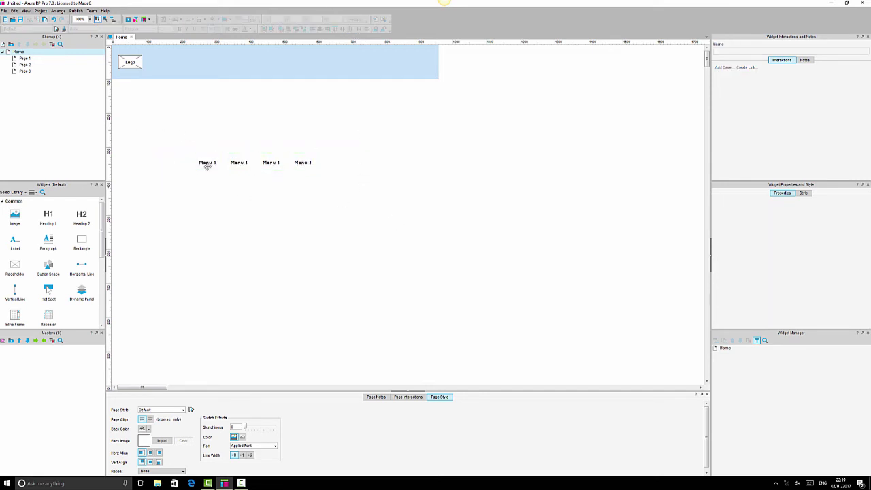
# Relabel the copies as 'Menu 2', 'Menu 3' and 'Menu 4'.
pyautogui.click(243, 164)
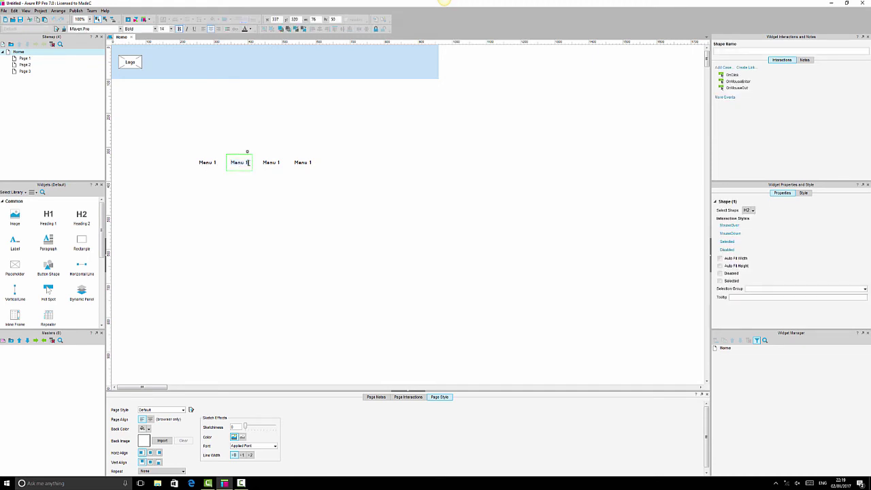
pyautogui.press('BackSpace')
pyautogui.write('2')
pyautogui.doubleClick(279, 162)
pyautogui.click(279, 162)
pyautogui.press('BackSpace')
pyautogui.write('3')
pyautogui.click(310, 165)
pyautogui.doubleClick(309, 163)
pyautogui.click(312, 162)
pyautogui.press('BackSpace')
pyautogui.write('4')
pyautogui.click(195, 146)
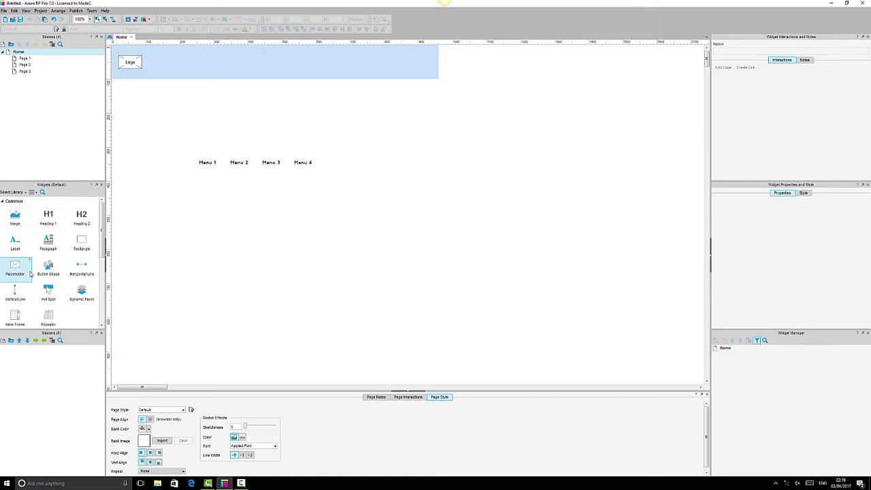
# Add a 'Get Started' button beside Menu 4 with a height of 50 px.
pyautogui.moveTo(48, 266); pyautogui.dragTo(336, 162)
pyautogui.doubleClick(356, 162)
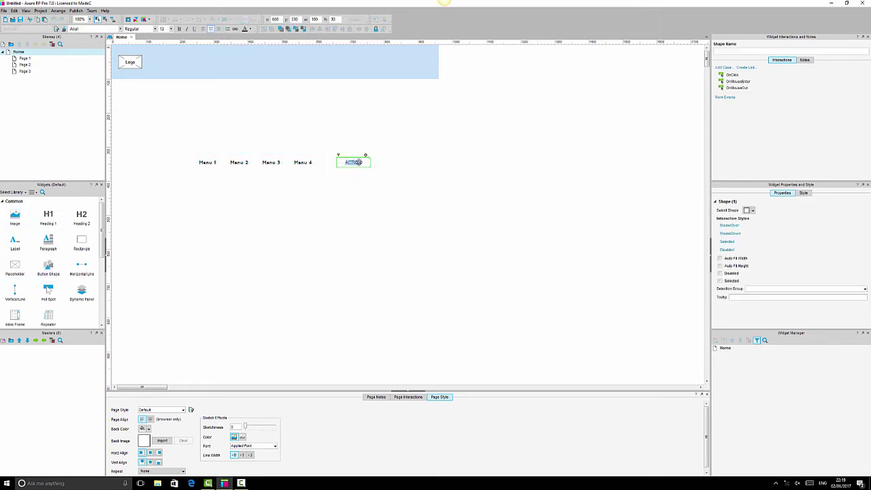
pyautogui.write('Get Started')
pyautogui.click(391, 191)
pyautogui.click(351, 161)
pyautogui.doubleClick(336, 20)
pyautogui.write('50')
pyautogui.press('Return')
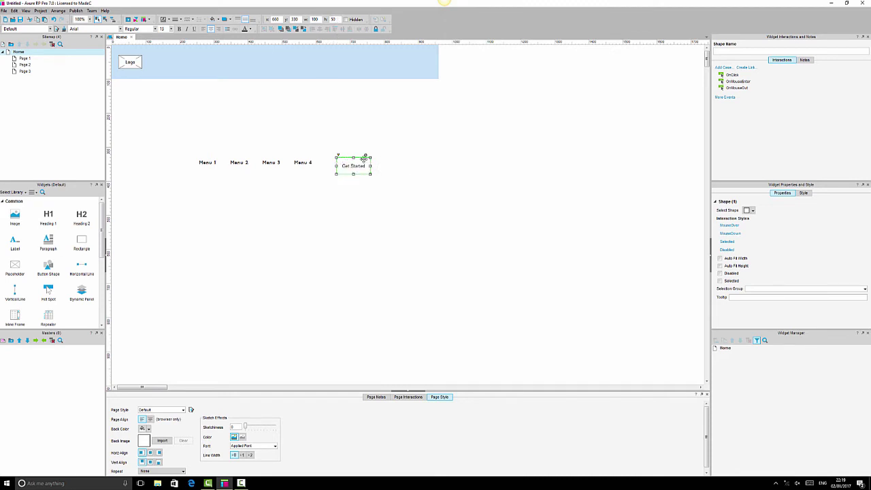
# Review the Get Started button's border thickness and fill colour options.
pyautogui.click(389, 165)
pyautogui.click(344, 162)
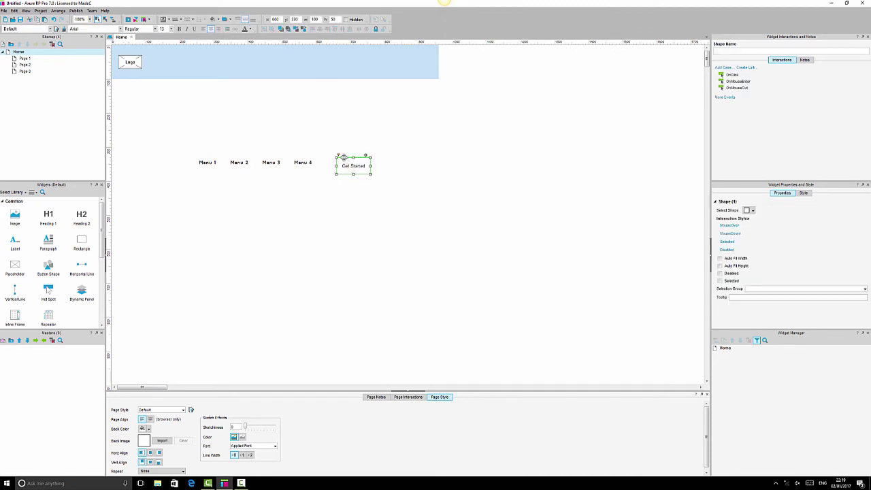
pyautogui.click(175, 19)
pyautogui.click(174, 20)
pyautogui.click(174, 20)
pyautogui.click(164, 19)
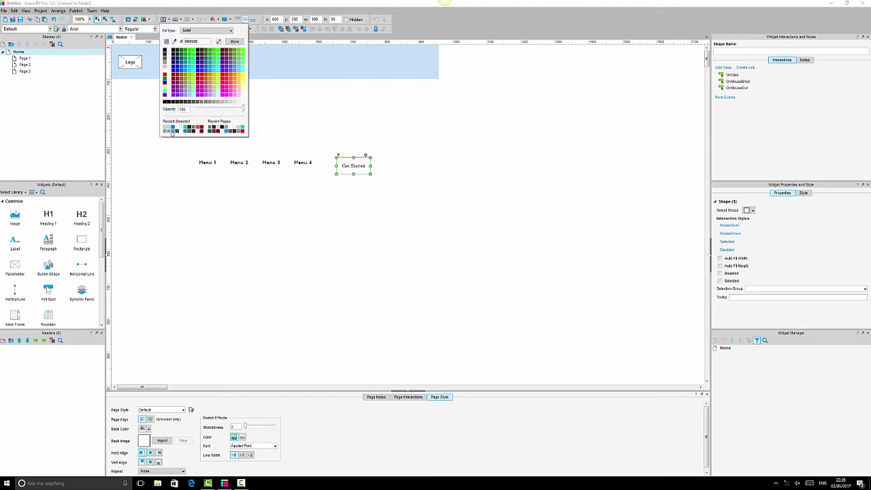
pyautogui.click(388, 134)
pyautogui.click(373, 132)
# Align Get Started with the menu labels and move the row up into the header bar.
pyautogui.moveTo(161, 134); pyautogui.dragTo(469, 210)
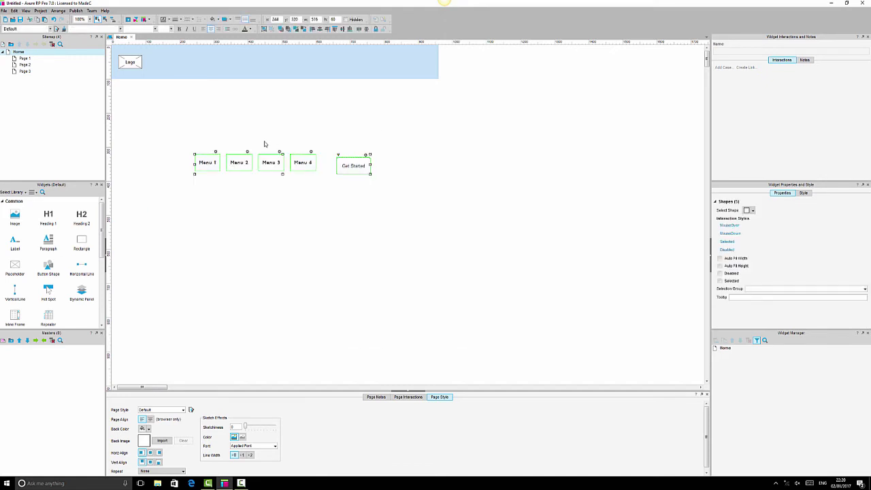
pyautogui.click(343, 29)
pyautogui.click(413, 144)
pyautogui.moveTo(418, 183); pyautogui.dragTo(429, 195)
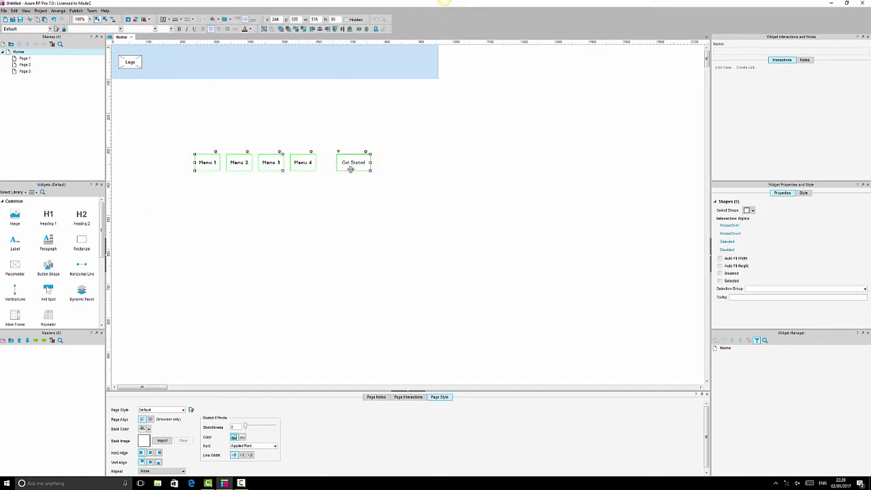
pyautogui.moveTo(353, 168); pyautogui.dragTo(419, 63)
# Group the four menu labels together.
pyautogui.click(408, 61)
pyautogui.click(502, 92)
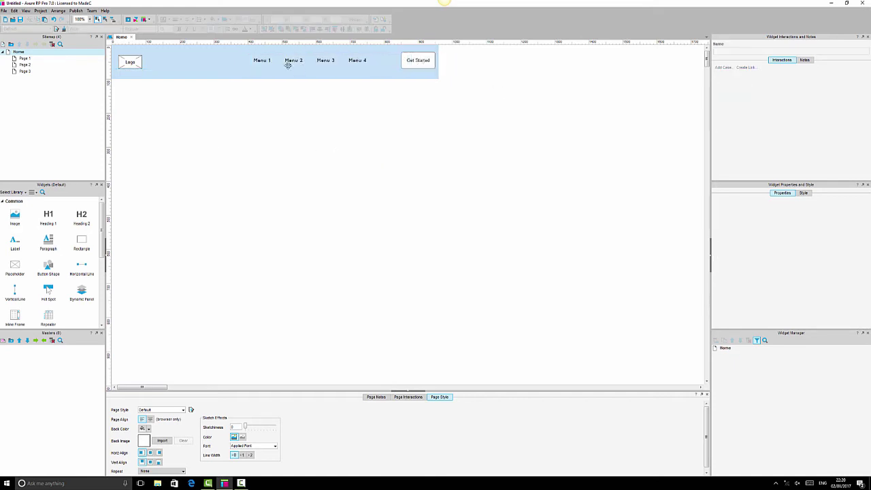
pyautogui.click(265, 61)
pyautogui.keyDown('ctrl'); pyautogui.click(324, 61); pyautogui.keyUp('ctrl')
pyautogui.keyDown('ctrl'); pyautogui.click(293, 60); pyautogui.keyUp('ctrl')
pyautogui.keyDown('ctrl'); pyautogui.click(352, 60); pyautogui.keyUp('ctrl')
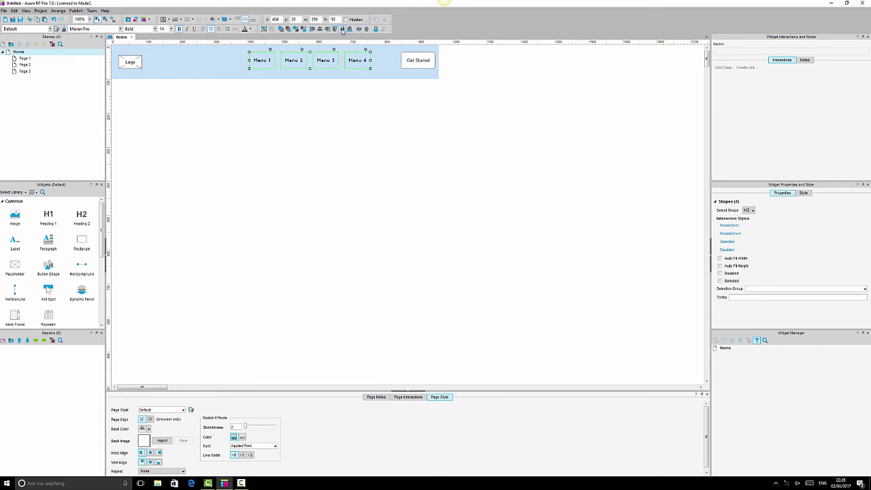
pyautogui.click(266, 31)
# Space the Logo, menu group and Get Started evenly, then shift the menus right.
pyautogui.click(136, 62)
pyautogui.keyDown('ctrl'); pyautogui.click(260, 60); pyautogui.keyUp('ctrl')
pyautogui.keyDown('ctrl'); pyautogui.click(412, 59); pyautogui.keyUp('ctrl')
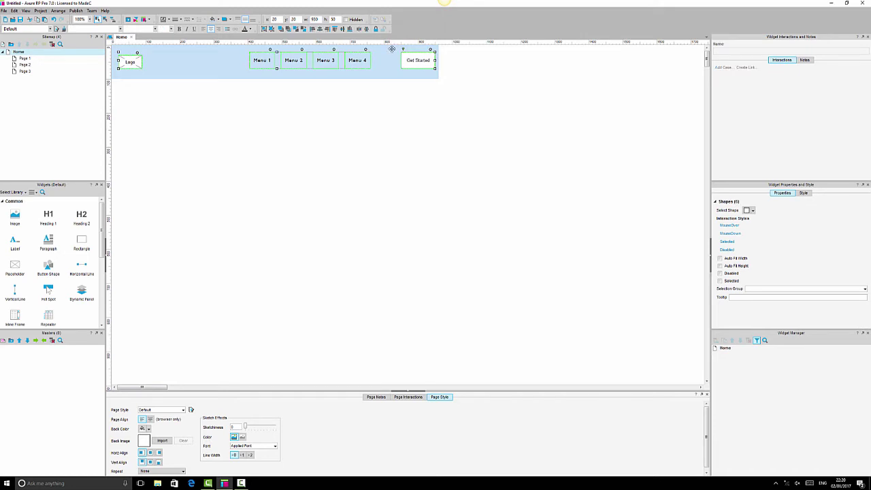
pyautogui.click(359, 29)
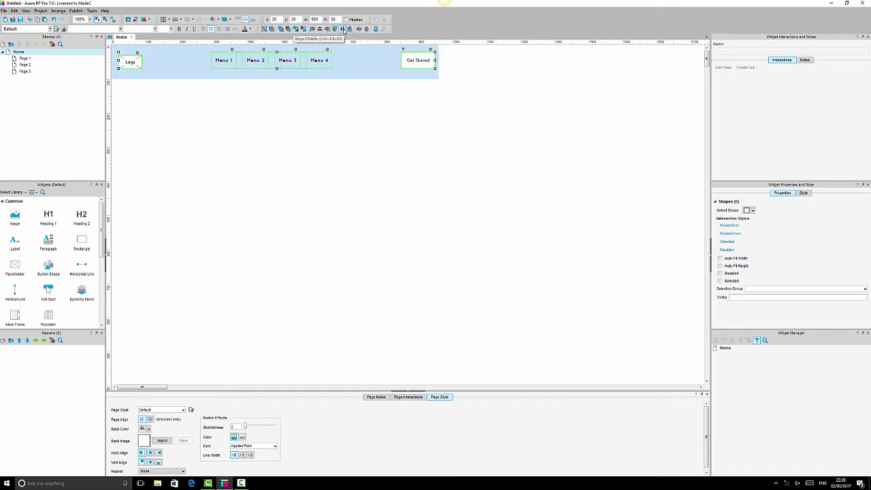
pyautogui.click(434, 173)
pyautogui.click(247, 60)
pyautogui.moveTo(252, 60); pyautogui.dragTo(304, 60)
# Select the header widgets to re-align them within the bar, then save the project.
pyautogui.keyDown('ctrl'); pyautogui.click(410, 60); pyautogui.keyUp('ctrl')
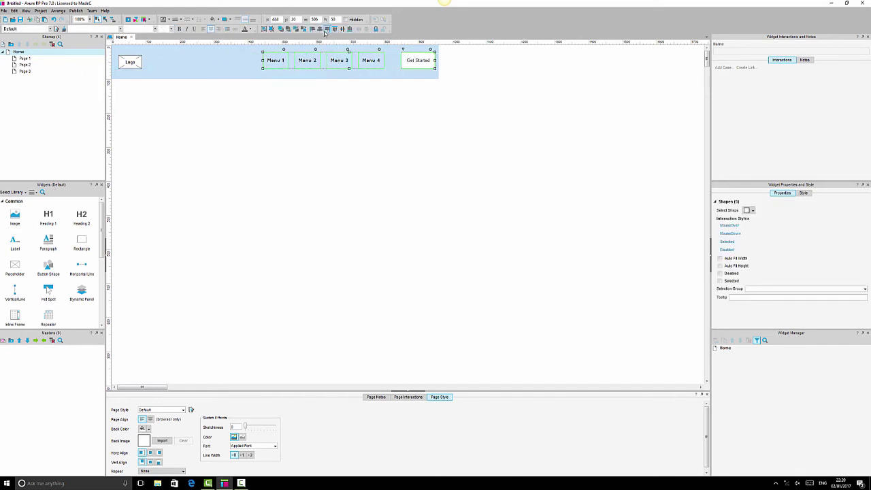
pyautogui.keyDown('ctrl'); pyautogui.click(142, 62); pyautogui.keyUp('ctrl')
pyautogui.keyDown('ctrl'); pyautogui.click(137, 63); pyautogui.keyUp('ctrl')
pyautogui.keyDown('ctrl'); pyautogui.click(216, 50); pyautogui.keyUp('ctrl')
pyautogui.click(301, 73)
pyautogui.hotkey('ctrl', 'a')
pyautogui.click(341, 29)
pyautogui.click(319, 28)
pyautogui.click(404, 106)
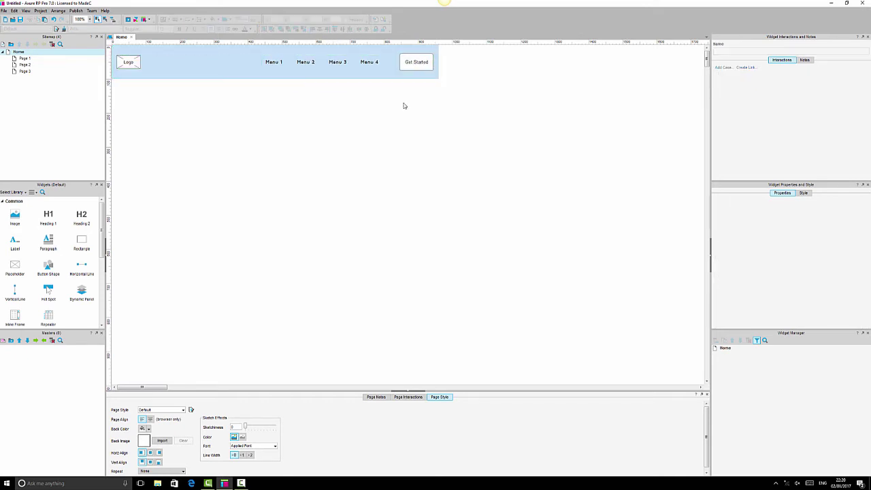
pyautogui.hotkey('ctrl', 's')
pyautogui.click(384, 241)
# Convert all header widgets into a master named 'Header', then start saving.
pyautogui.hotkey('ctrl', 'a')
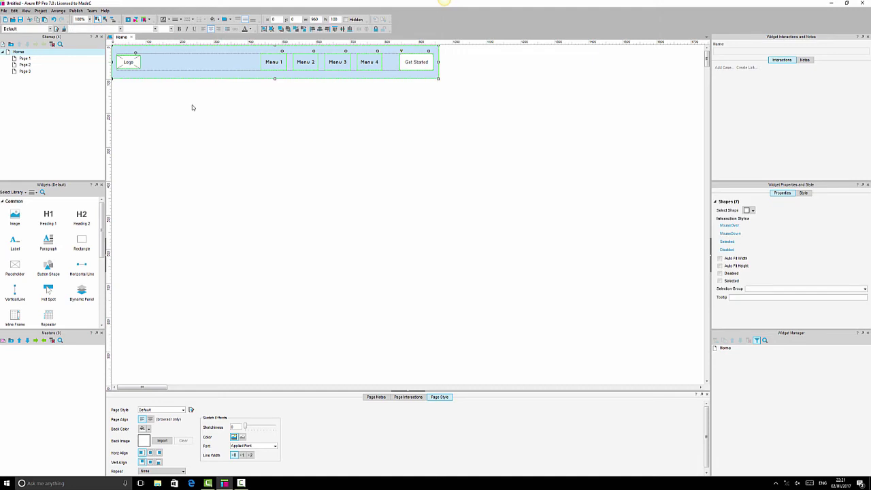
pyautogui.rightClick(273, 62)
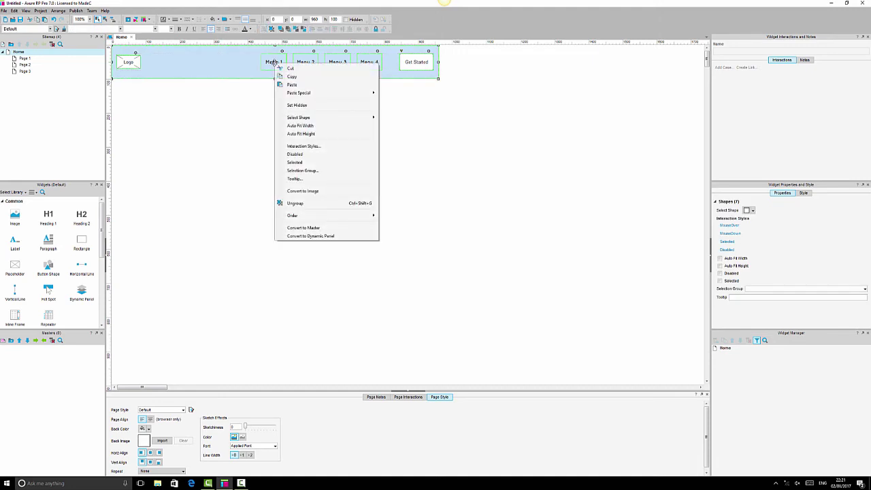
pyautogui.click(325, 231)
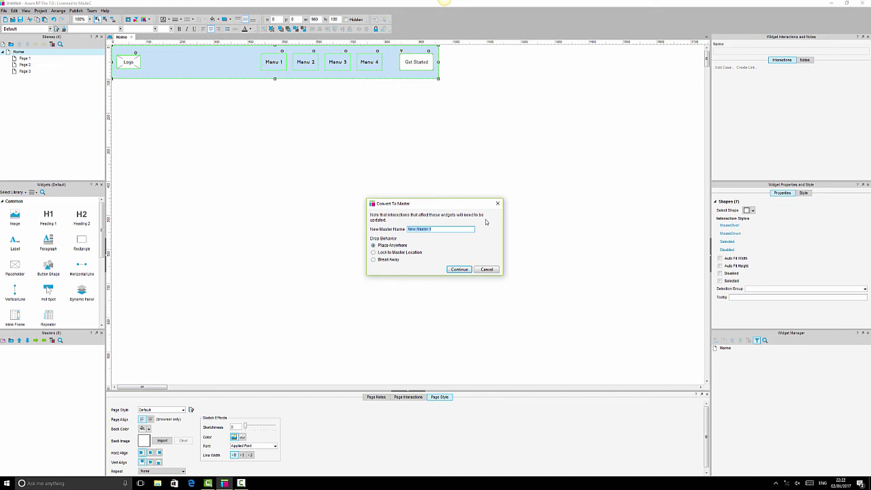
pyautogui.write('Header')
pyautogui.click(461, 269)
pyautogui.hotkey('ctrl', 's')
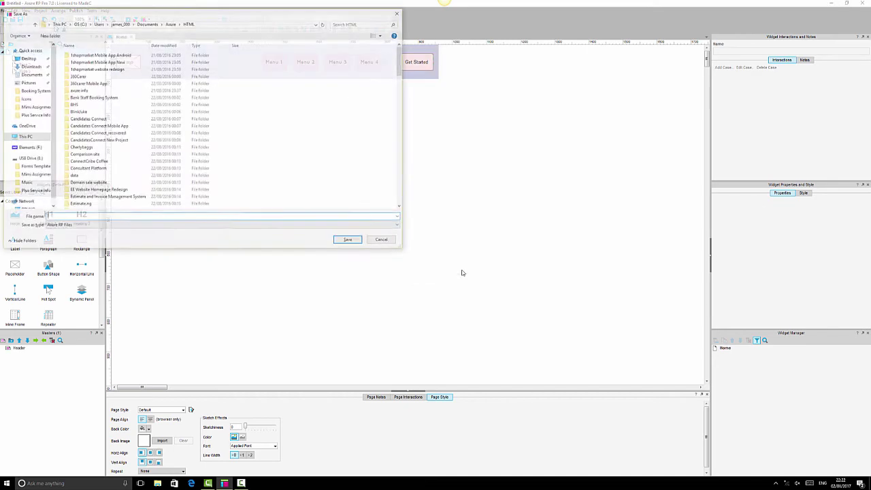
# Dismiss the save dialog, open the Header master, and close it back to the Home page.
pyautogui.click(385, 242)
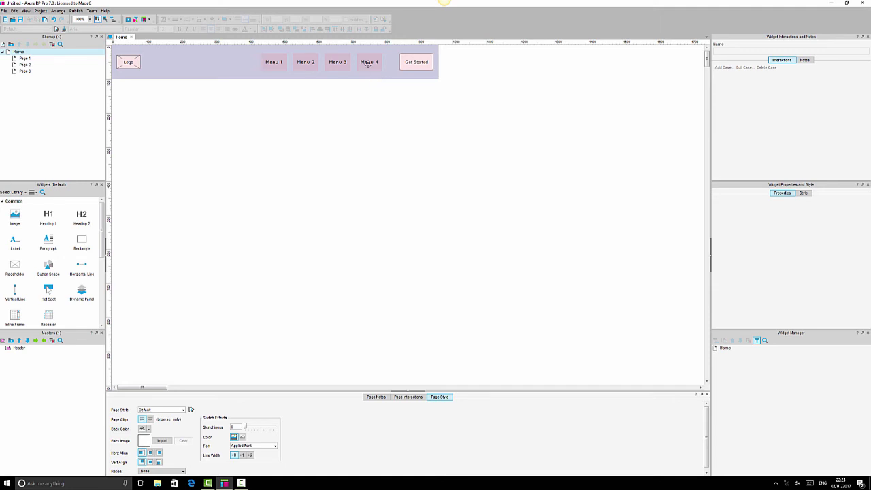
pyautogui.doubleClick(368, 63)
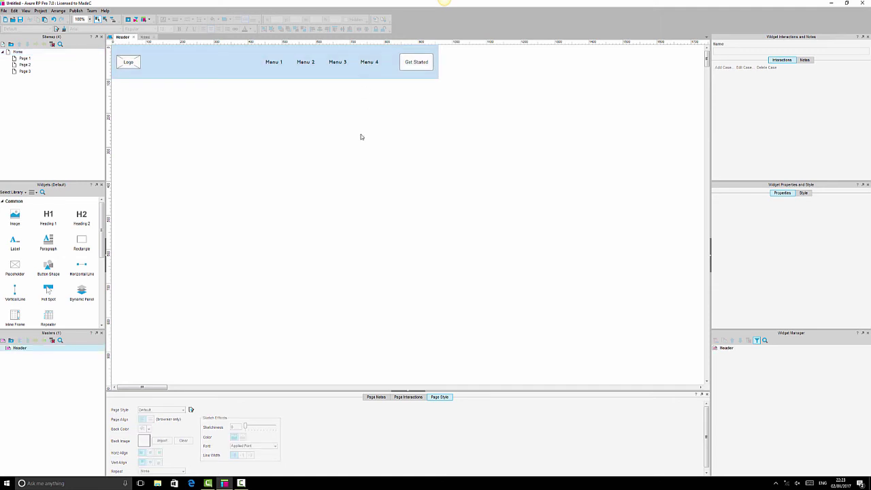
pyautogui.click(134, 38)
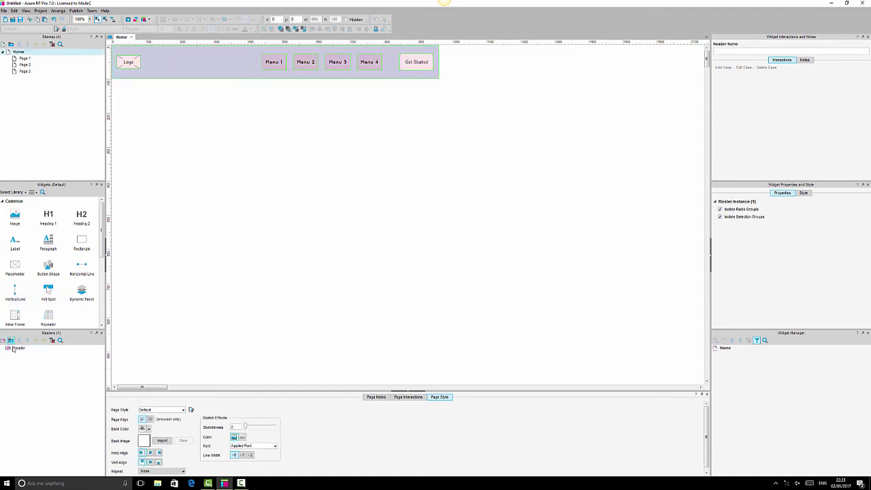
pyautogui.moveTo(18, 352)
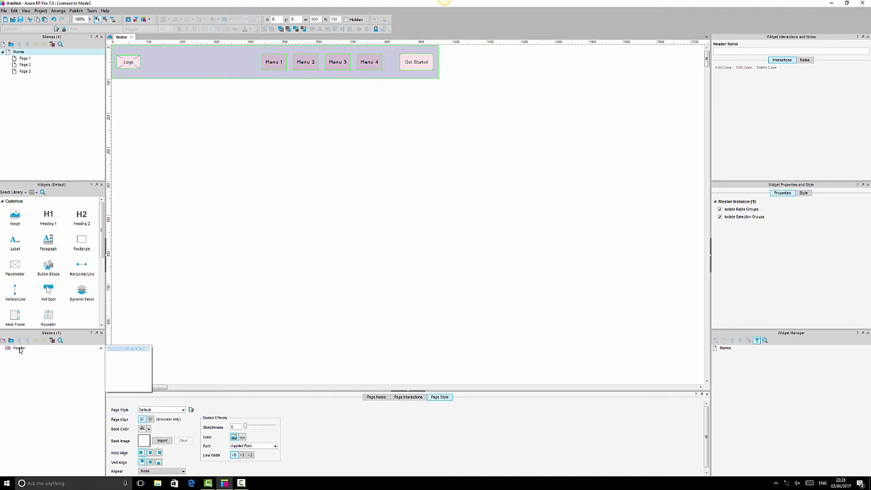
# In the Header master, relabel Menu 1 as 'Home' and Menu 2 as 'About Us'.
pyautogui.doubleClick(19, 349)
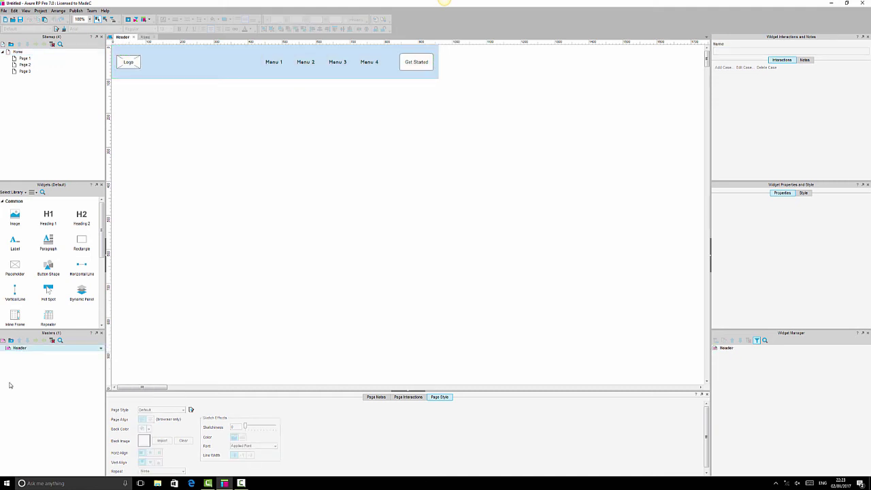
pyautogui.doubleClick(279, 62)
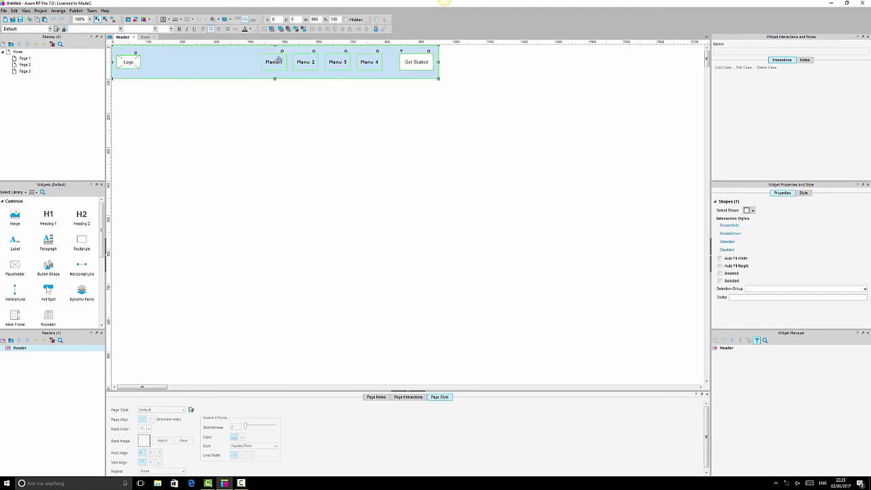
pyautogui.write('Home')
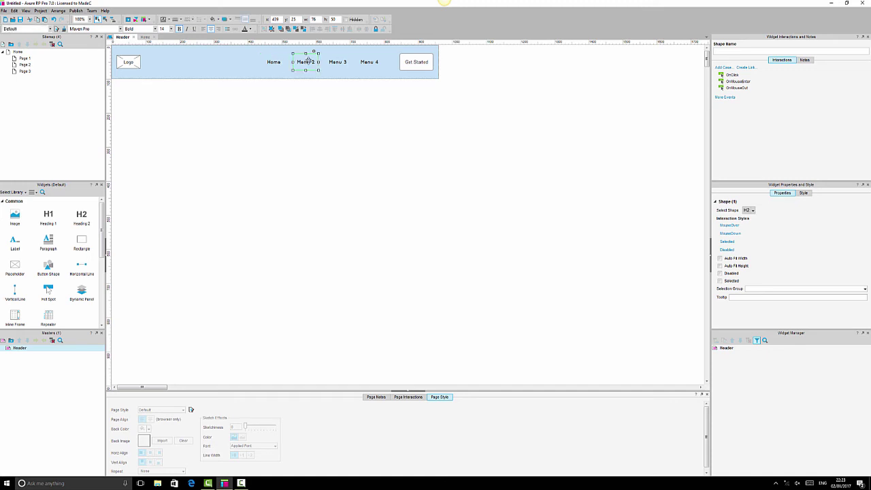
pyautogui.doubleClick(305, 62)
pyautogui.write('About')
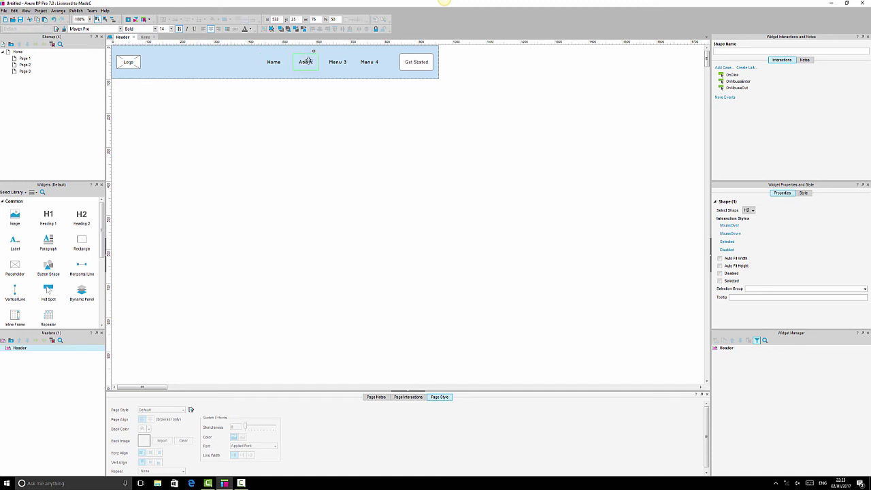
pyautogui.write(' u')
pyautogui.press('BackSpace')
pyautogui.write('Us')
pyautogui.click(338, 62)
# Relabel Menu 3 as 'Product' and Menu 4 as 'Contact Us'.
pyautogui.doubleClick(339, 62)
pyautogui.write('Product')
pyautogui.click(376, 62)
pyautogui.doubleClick(378, 62)
pyautogui.write('DContact Us')
pyautogui.click(355, 208)
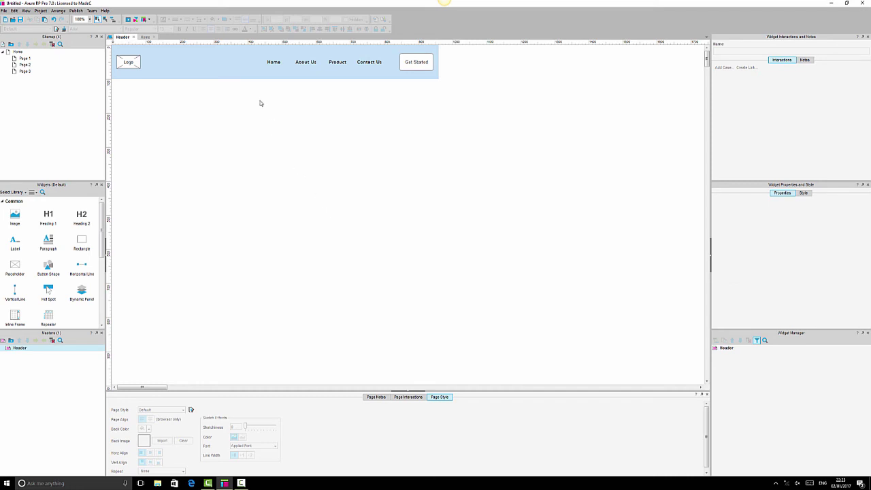
# Cancel the save dialog and close the Header master tab to return to Home.
pyautogui.hotkey('ctrl', 's')
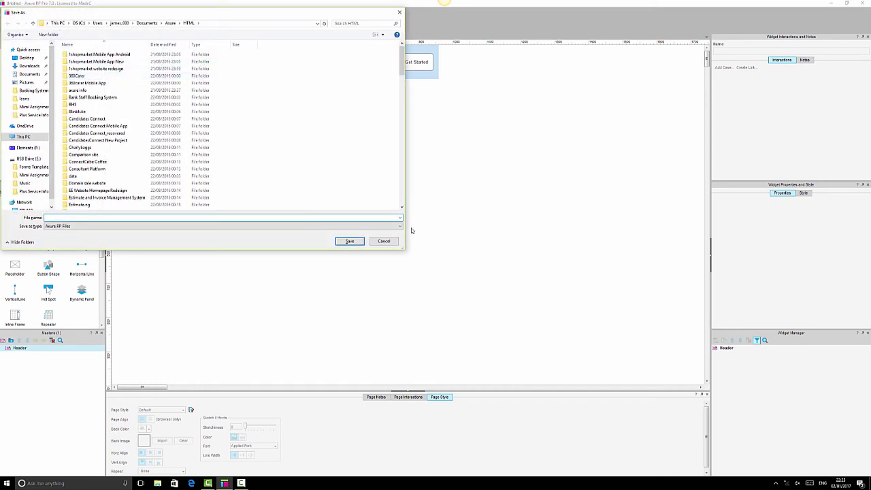
pyautogui.click(386, 241)
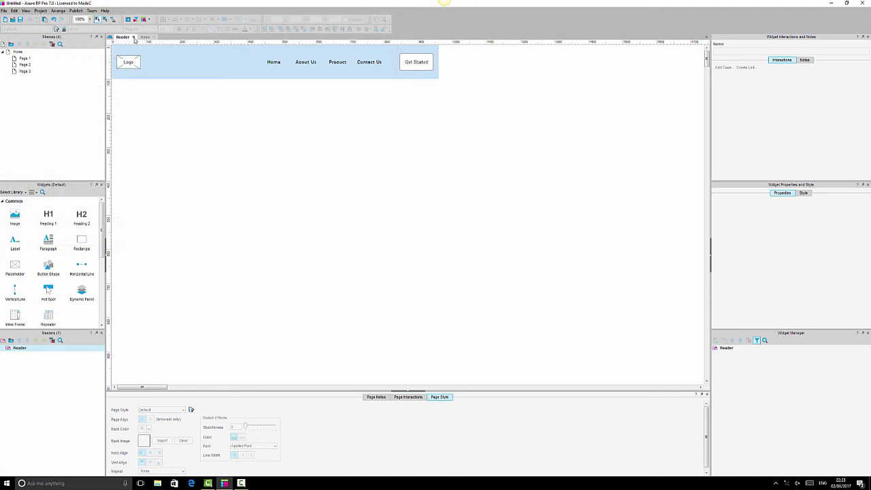
pyautogui.click(133, 37)
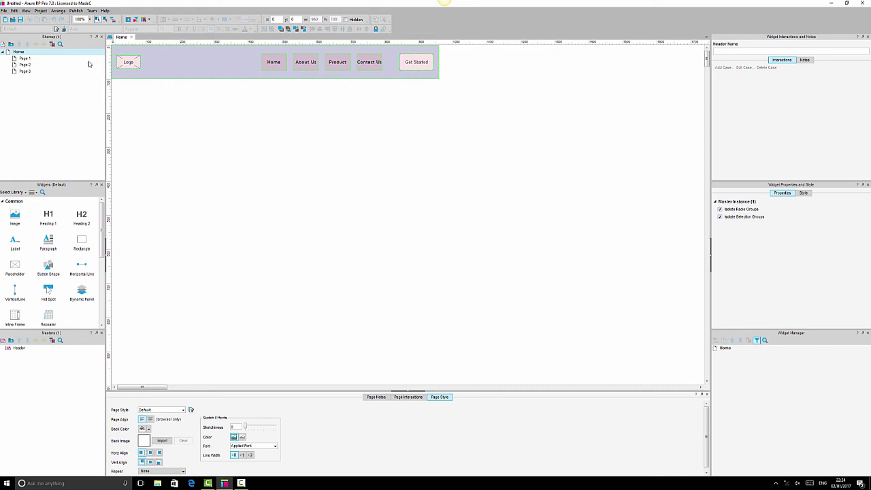
# Rename sitemap pages 1–3 to 'About Us', 'Product Page' and 'Contact Us'.
pyautogui.click(26, 61)
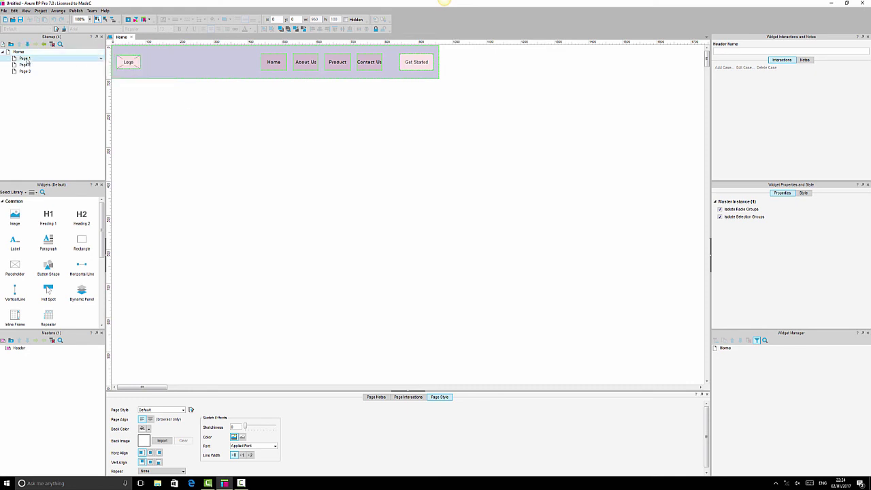
pyautogui.click(25, 60)
pyautogui.write('Abo')
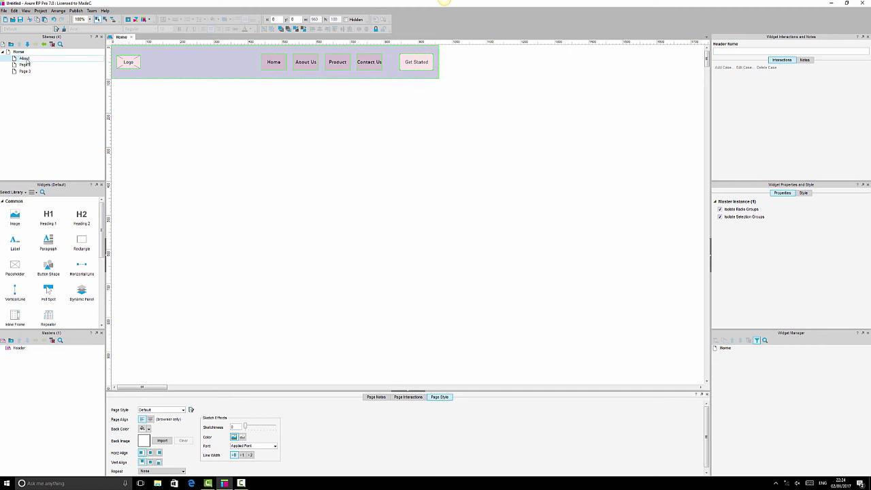
pyautogui.write('ut Us')
pyautogui.click(28, 65)
pyautogui.click(28, 65)
pyautogui.write('Product Page')
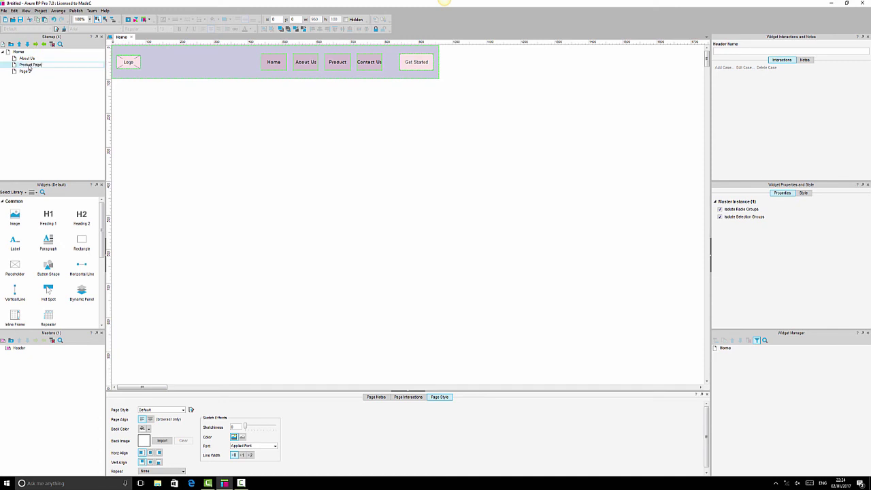
pyautogui.click(26, 72)
pyautogui.click(28, 72)
pyautogui.write('Con')
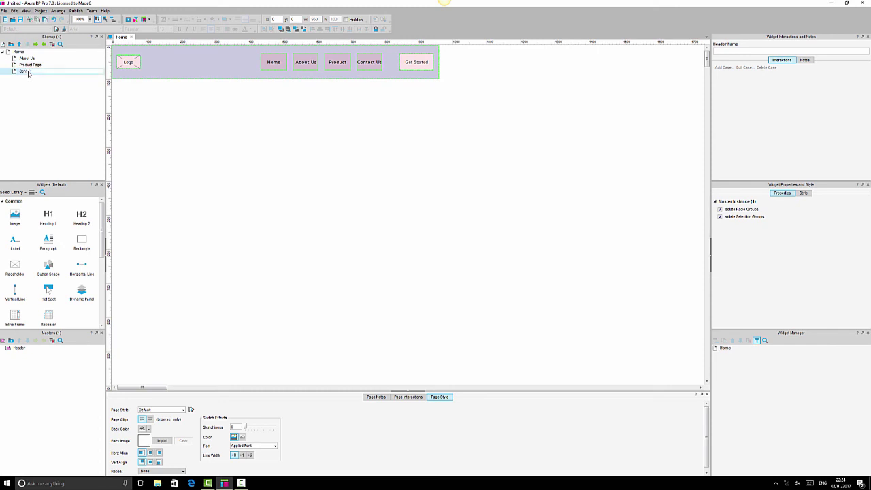
pyautogui.write('tact Us')
pyautogui.click(293, 180)
pyautogui.click(204, 59)
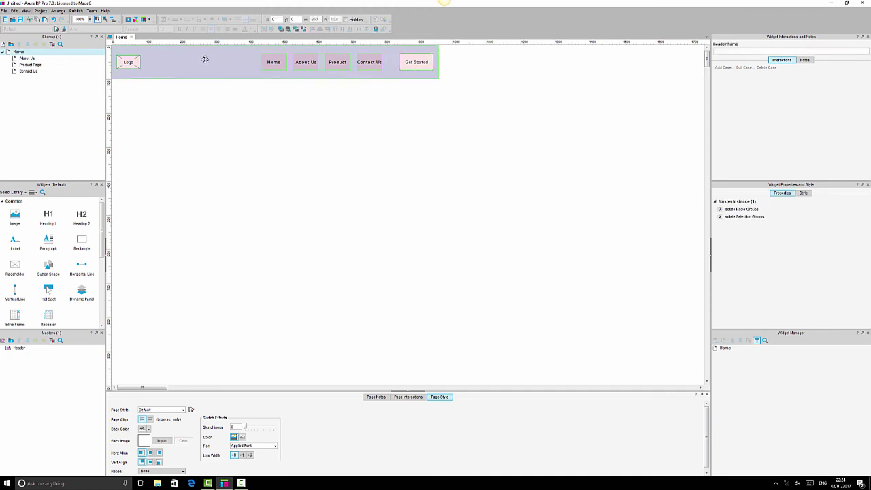
# Open the About Us, Product Page and Contact Us pages to view their blue headers.
pyautogui.click(24, 59)
pyautogui.doubleClick(24, 59)
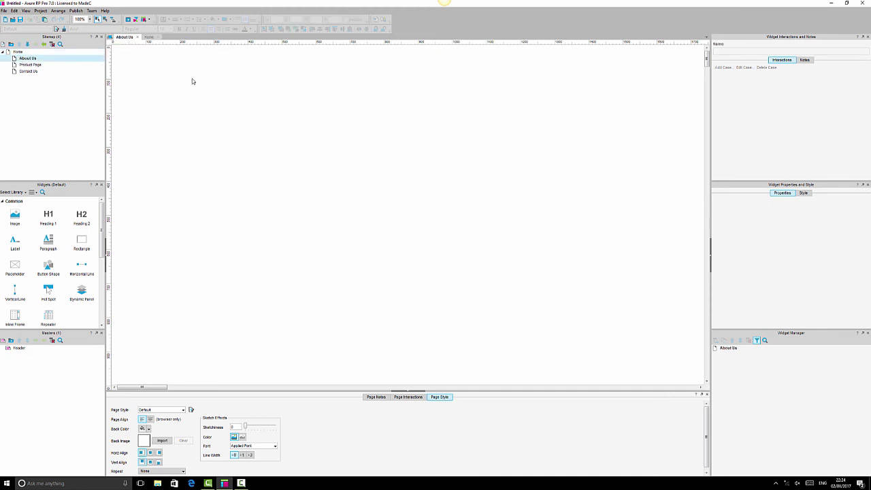
pyautogui.doubleClick(32, 66)
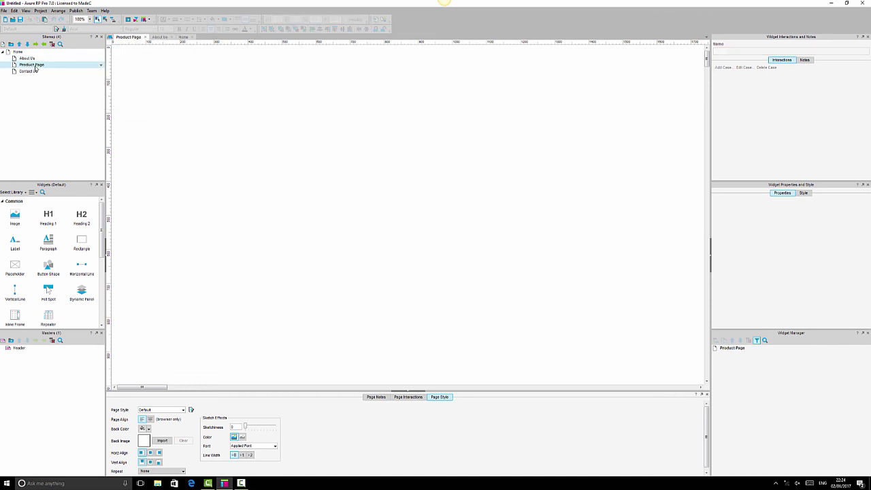
pyautogui.doubleClick(28, 72)
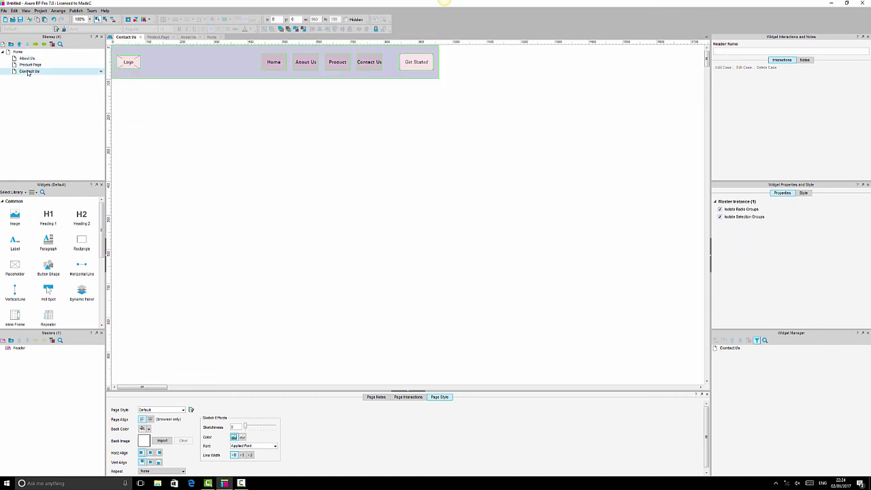
# Bring up the save dialog, cancel it, and deselect the header on Contact Us.
pyautogui.hotkey('ctrl', 's')
pyautogui.click(381, 243)
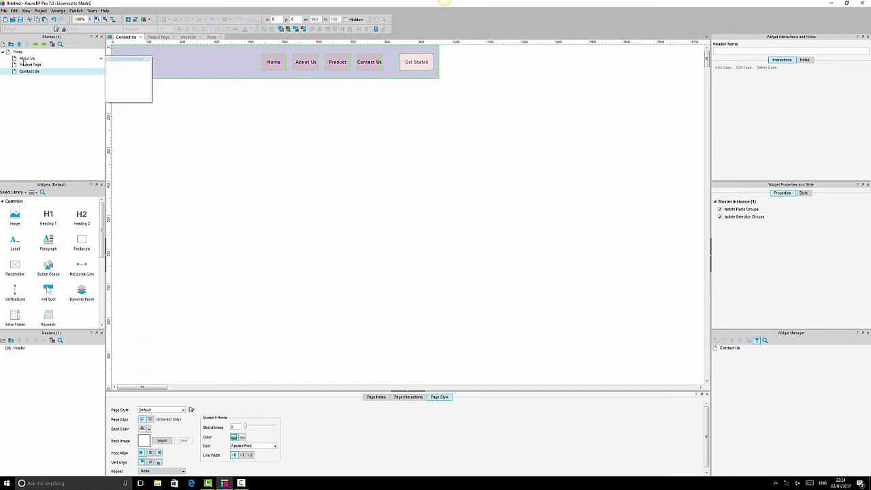
pyautogui.click(217, 130)
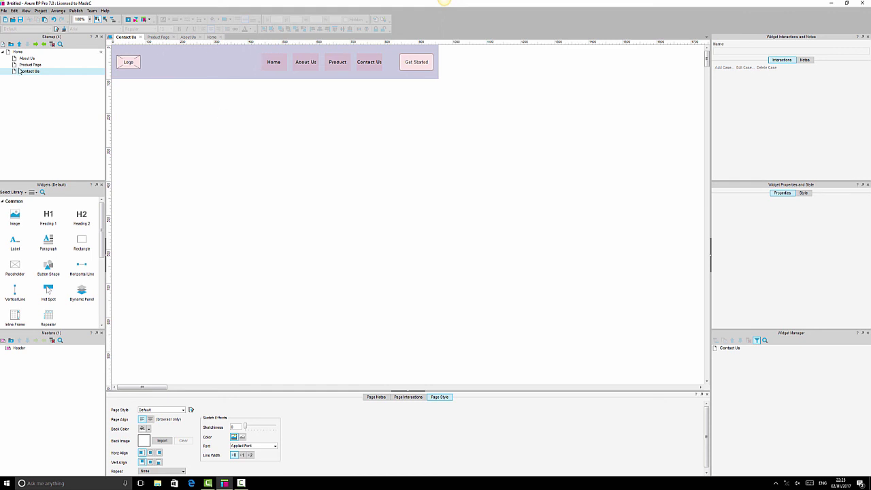
# In the Header master, rename the Home menu link to 'Homepage'.
pyautogui.doubleClick(19, 348)
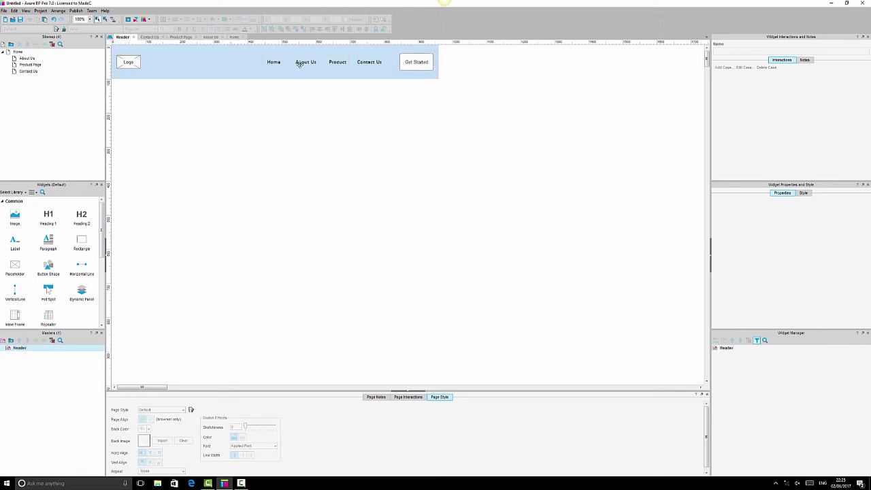
pyautogui.click(273, 62)
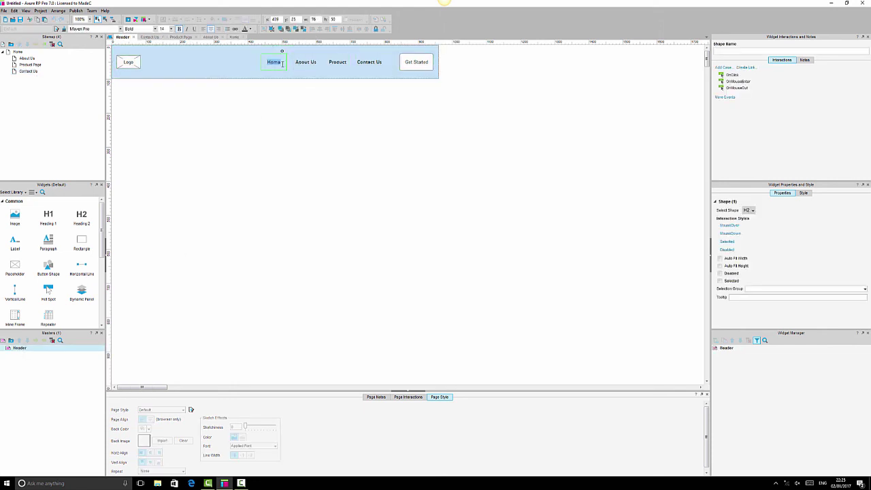
pyautogui.doubleClick(274, 62)
pyautogui.write('Homepage')
pyautogui.click(305, 136)
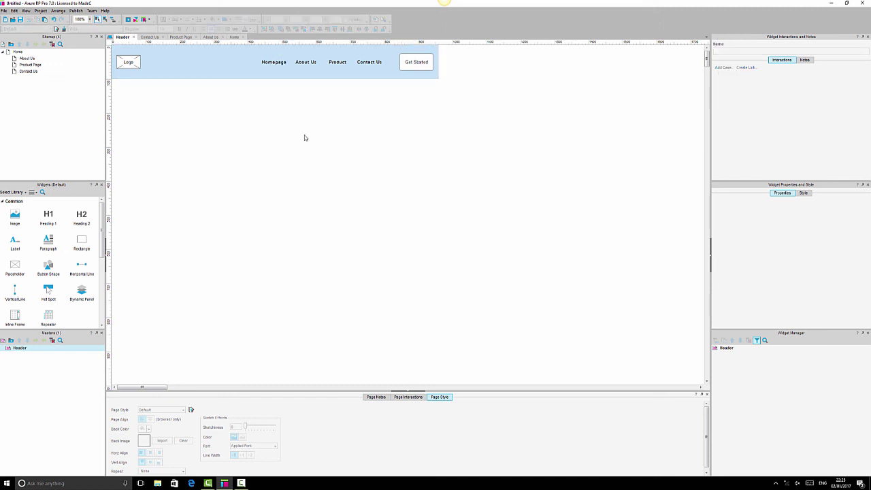
# Check that Home, About Us, Product Page and Contact Us headers all show Homepage.
pyautogui.doubleClick(17, 53)
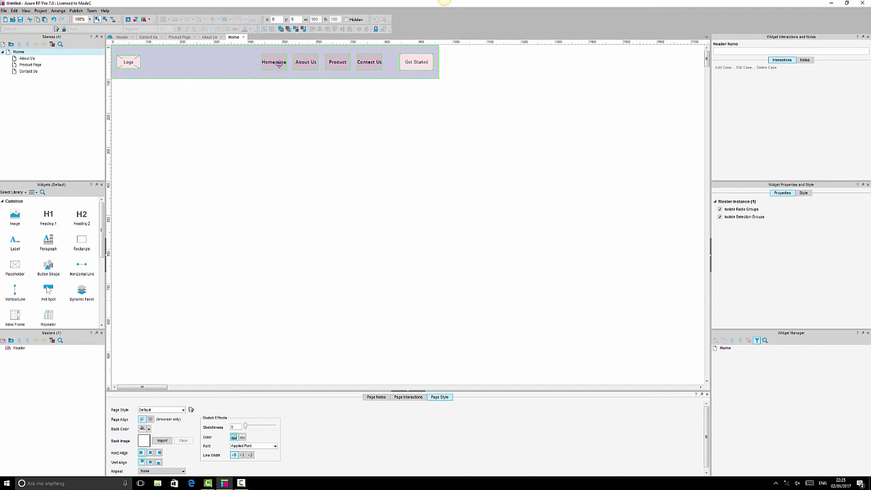
pyautogui.doubleClick(30, 59)
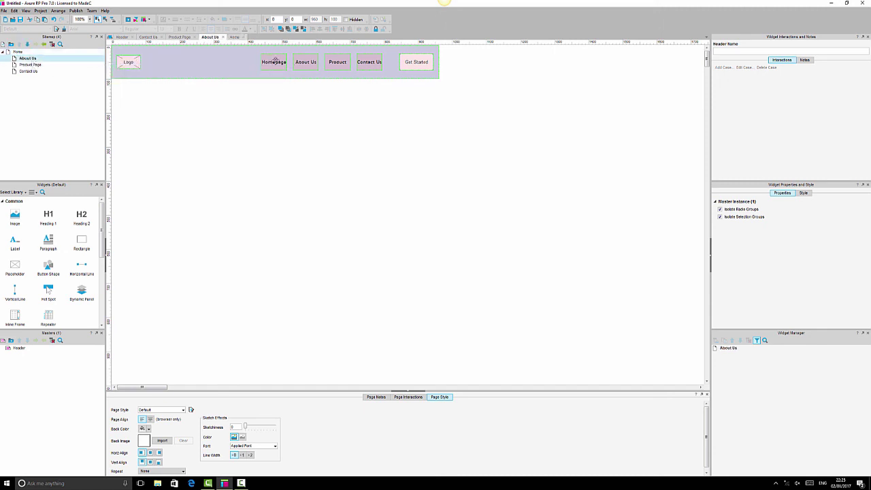
pyautogui.doubleClick(31, 65)
pyautogui.doubleClick(27, 73)
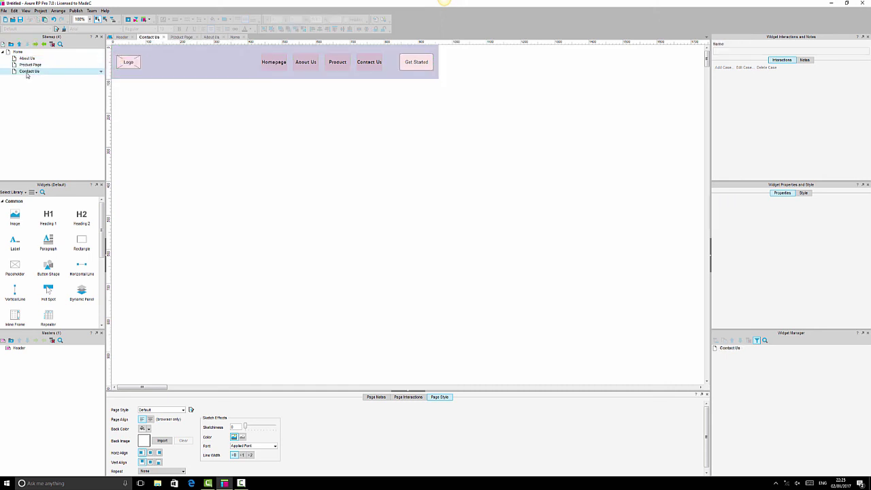